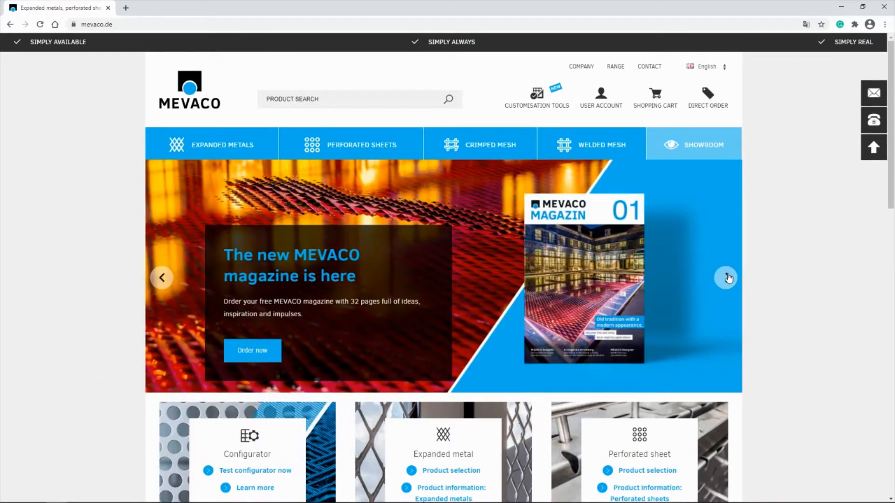
Browse through the promotional slides on the homepage
{"action": "left_click", "coordinate": [727, 278]}
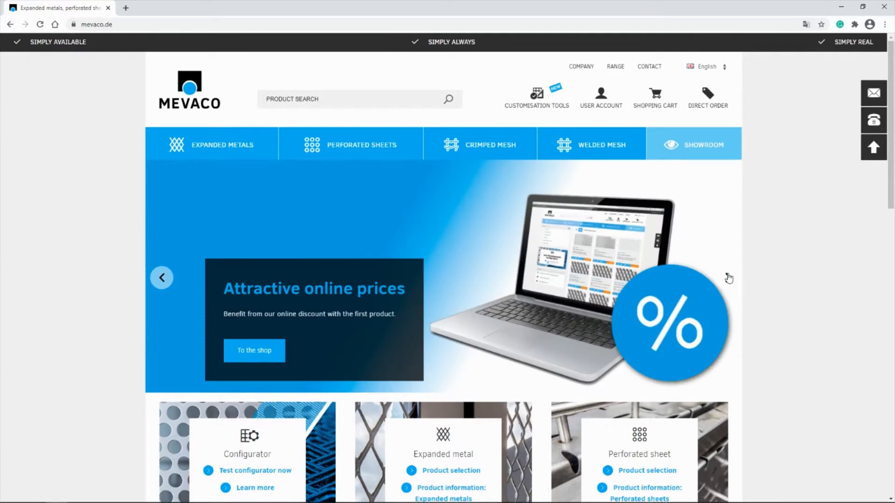
{"action": "left_click", "coordinate": [727, 278]}
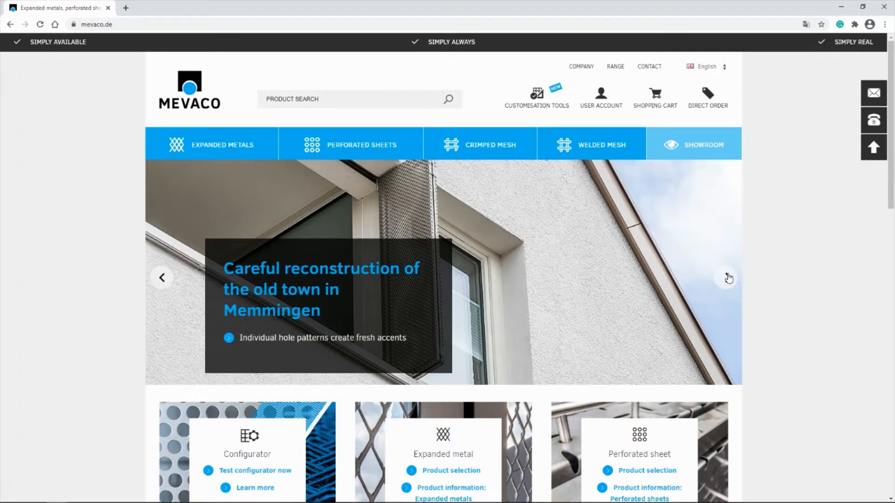
{"action": "left_click", "coordinate": [727, 277]}
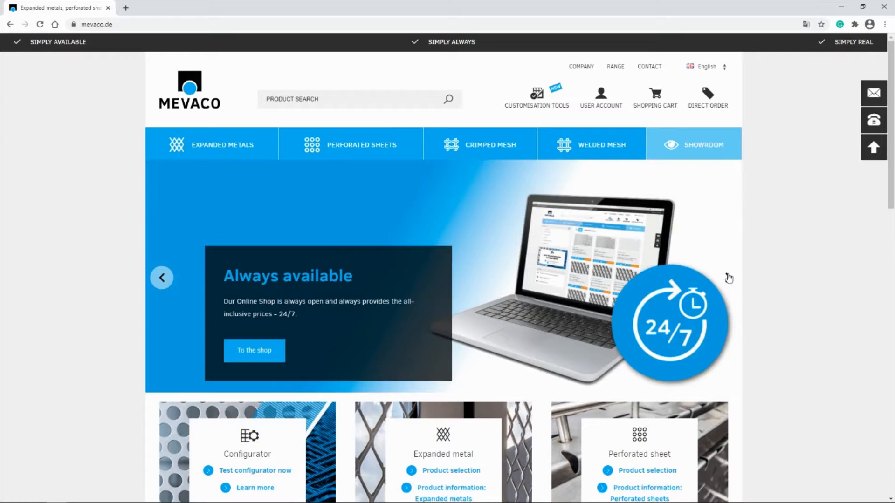
{"action": "left_click", "coordinate": [727, 277]}
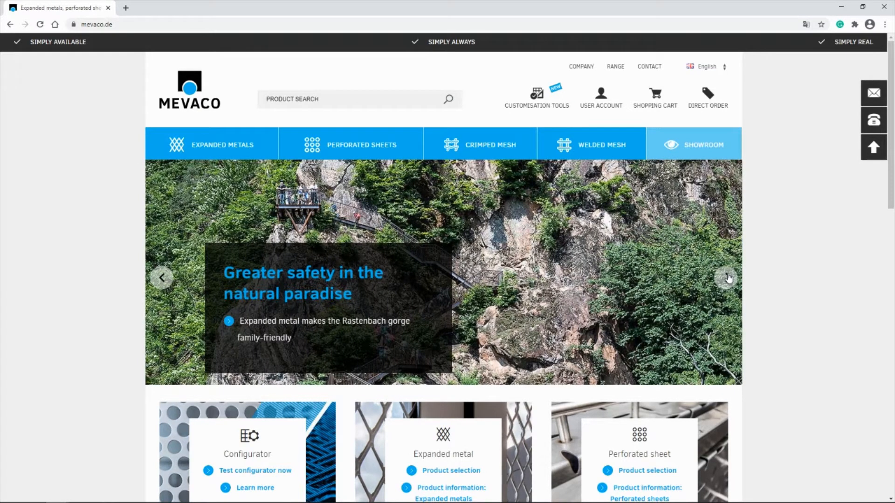
{"action": "left_click", "coordinate": [726, 277]}
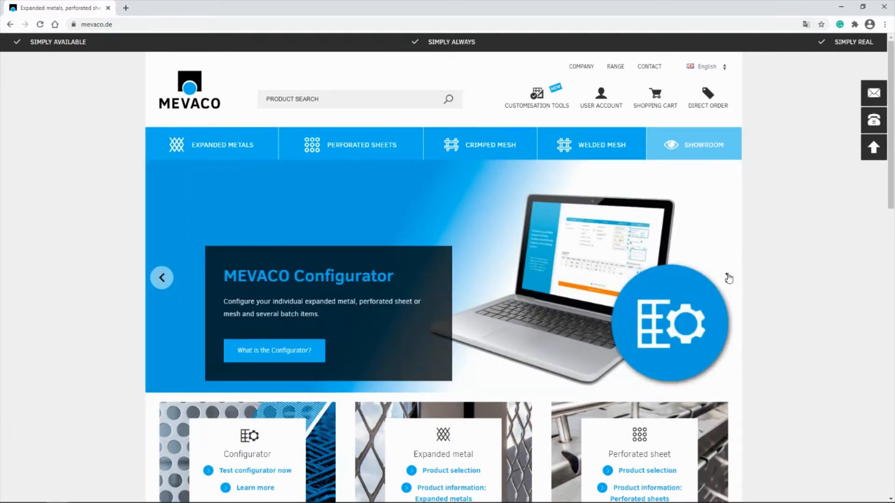
{"action": "left_click", "coordinate": [726, 277]}
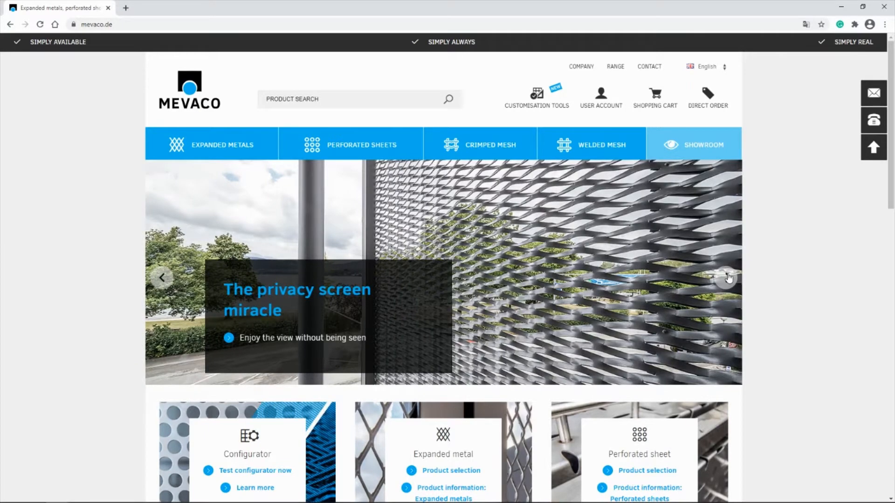
{"action": "left_click", "coordinate": [727, 277]}
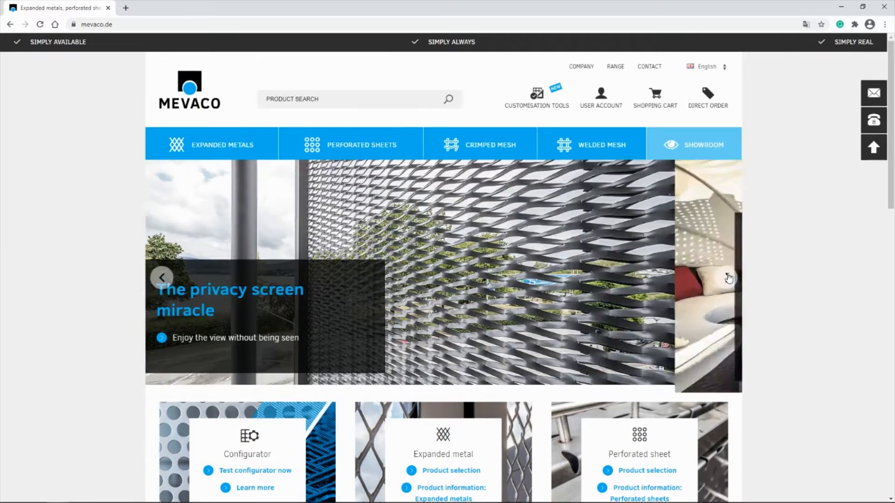
Check the user account login and open the MEVACO Designer customisation tool
{"action": "left_click", "coordinate": [601, 95]}
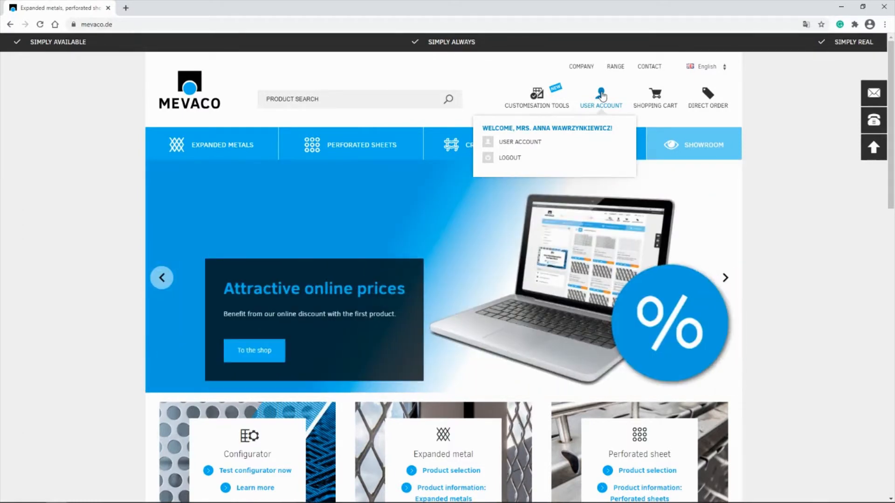
{"action": "left_click", "coordinate": [518, 95]}
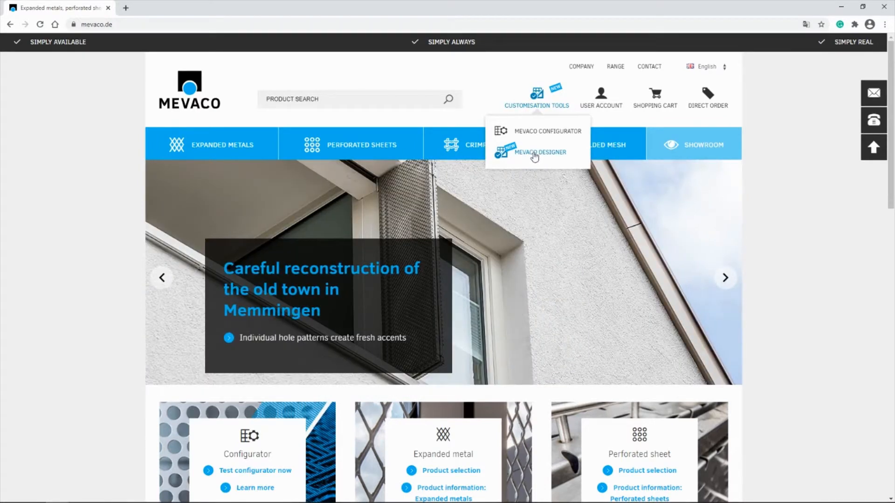
{"action": "left_click", "coordinate": [534, 156]}
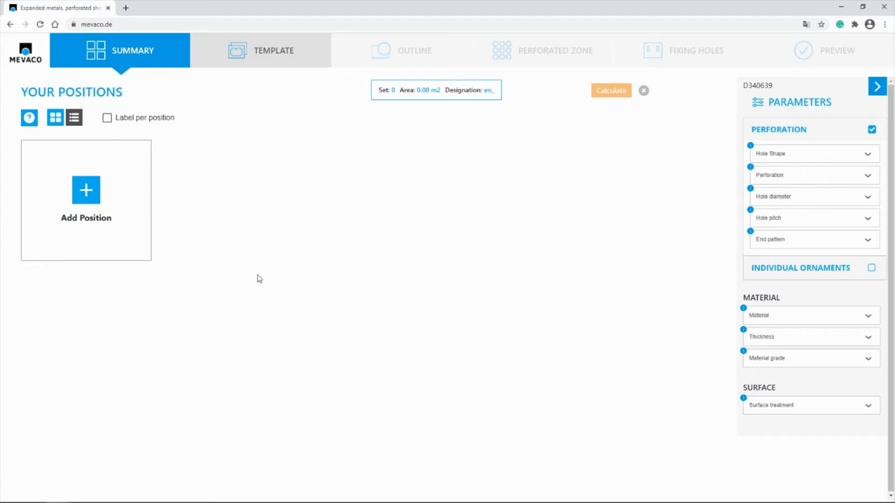
Add a new position with a Round hole shape and the RT round holes staggered pitch perforation
{"action": "left_click", "coordinate": [86, 191]}
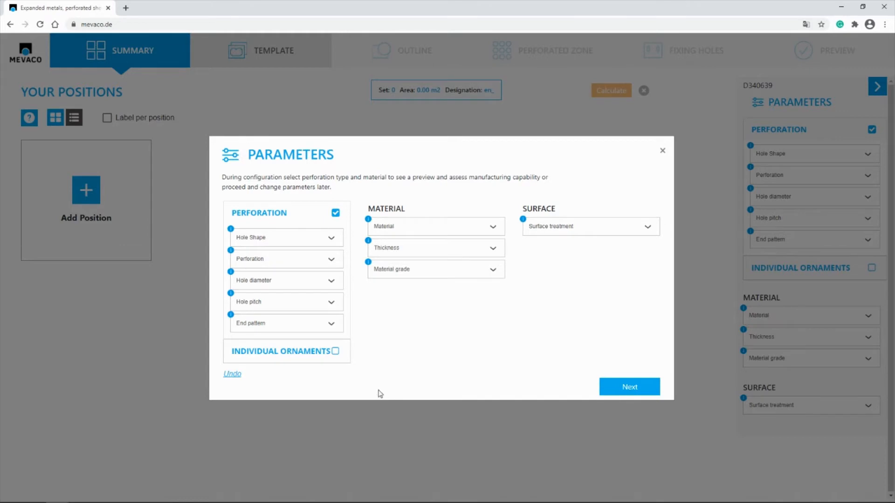
{"action": "left_click", "coordinate": [295, 244]}
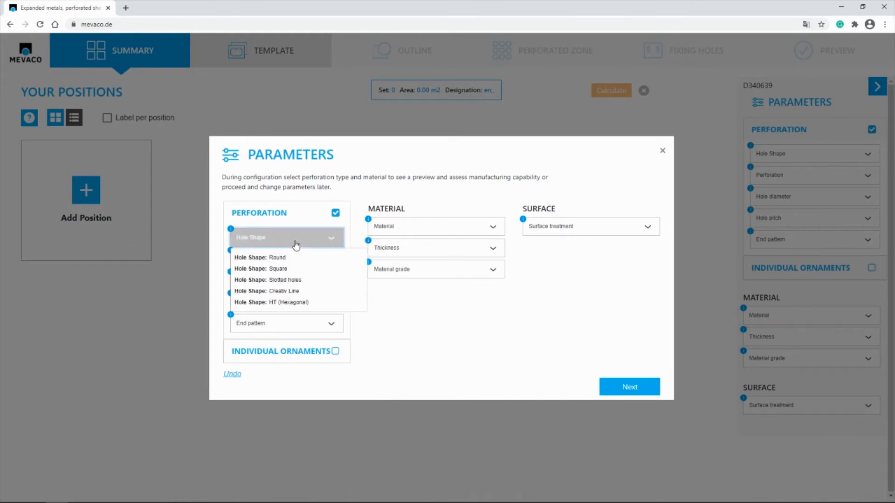
{"action": "left_click", "coordinate": [271, 259]}
{"action": "left_click", "coordinate": [270, 260]}
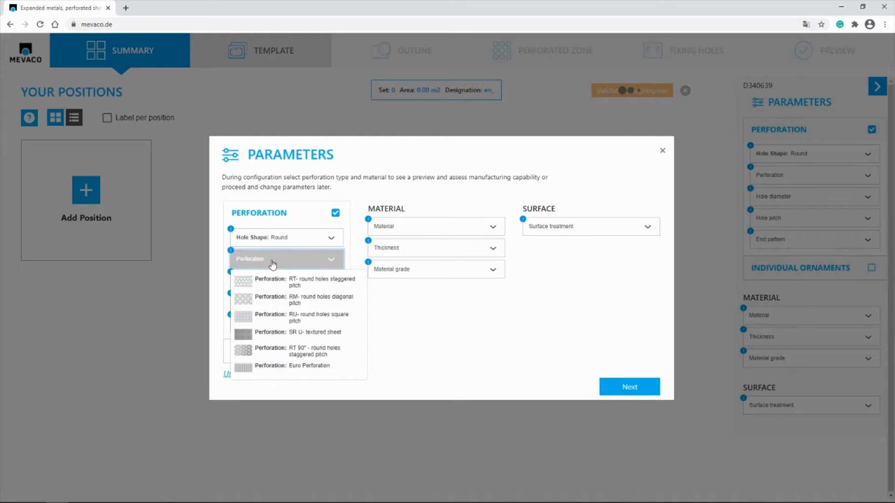
{"action": "left_click", "coordinate": [300, 288]}
Set the hole diameter to 10, the hole pitch to 15 and the end pattern to finished pattern
{"action": "left_click", "coordinate": [298, 286]}
{"action": "scroll", "coordinate": [289, 373], "scroll_direction": "down", "scroll_amount": 3}
{"action": "left_click", "coordinate": [279, 358]}
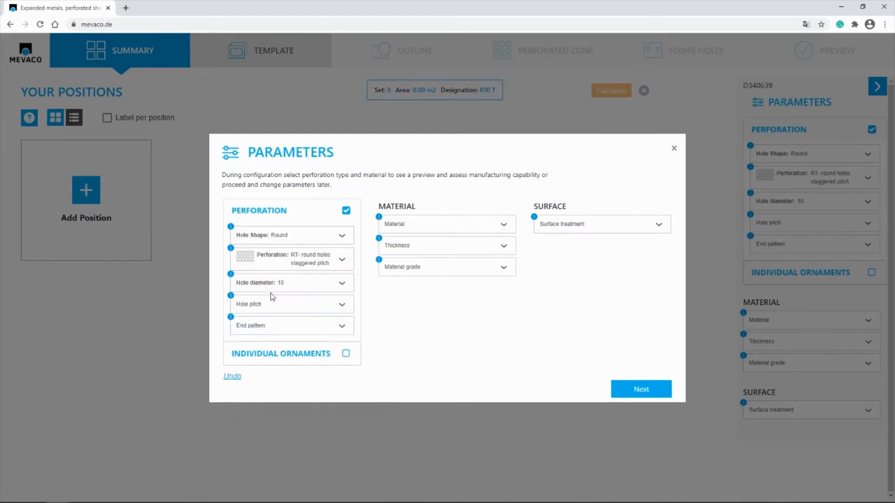
{"action": "left_click", "coordinate": [272, 298]}
{"action": "left_click", "coordinate": [251, 382]}
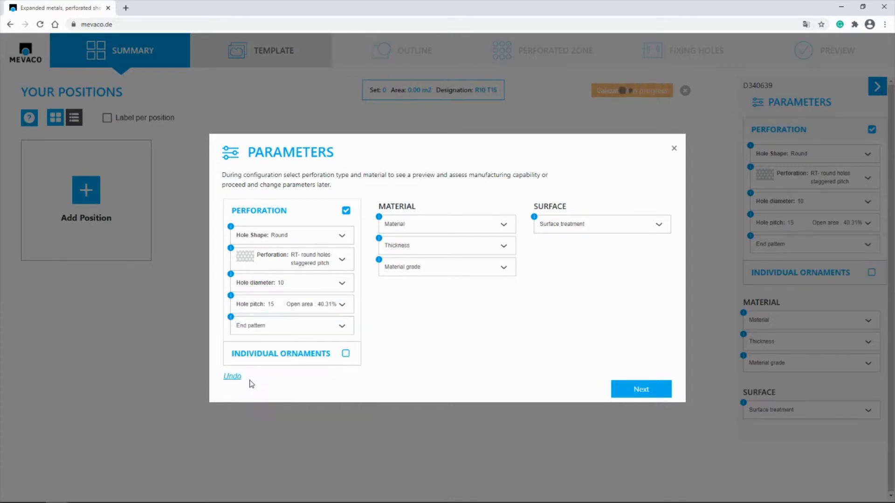
{"action": "left_click", "coordinate": [260, 325]}
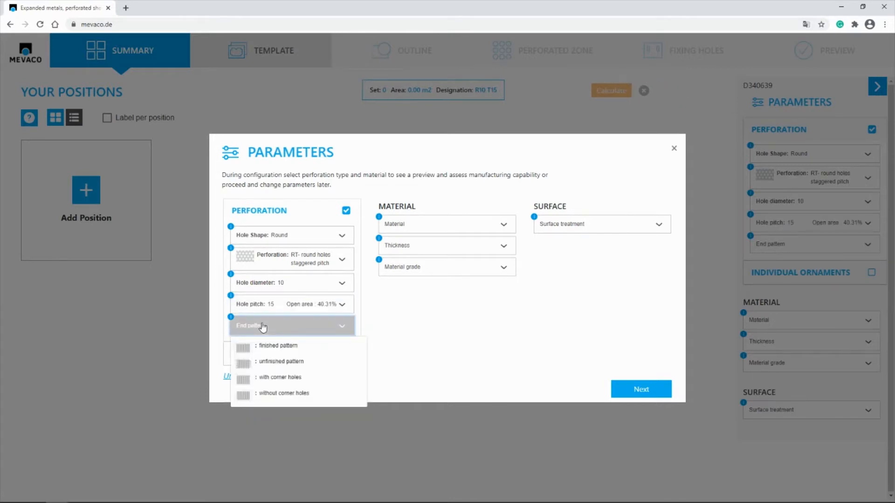
{"action": "left_click", "coordinate": [253, 349]}
Specify steel with thickness 1.5 and surface without further treatment, and accept the parameters
{"action": "left_click", "coordinate": [475, 224]}
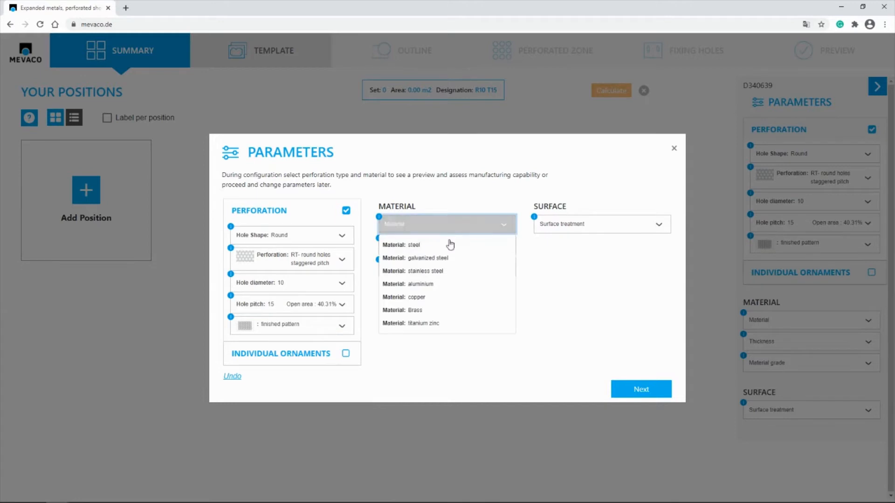
{"action": "left_click", "coordinate": [450, 245]}
{"action": "left_click", "coordinate": [449, 246]}
{"action": "left_click", "coordinate": [420, 305]}
{"action": "left_click", "coordinate": [591, 226]}
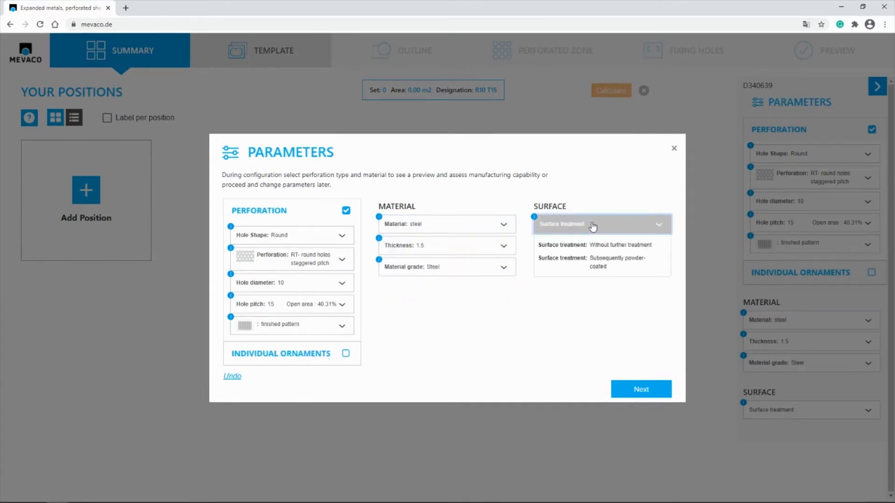
{"action": "left_click", "coordinate": [607, 249]}
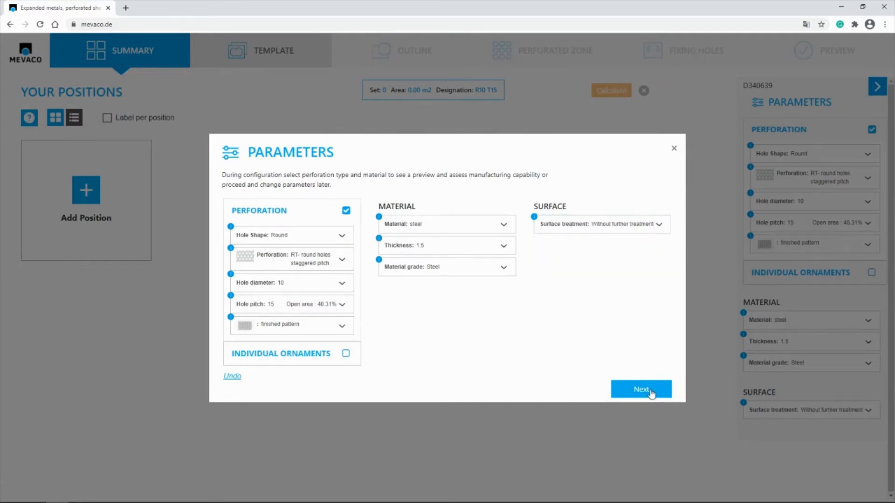
{"action": "left_click", "coordinate": [654, 394]}
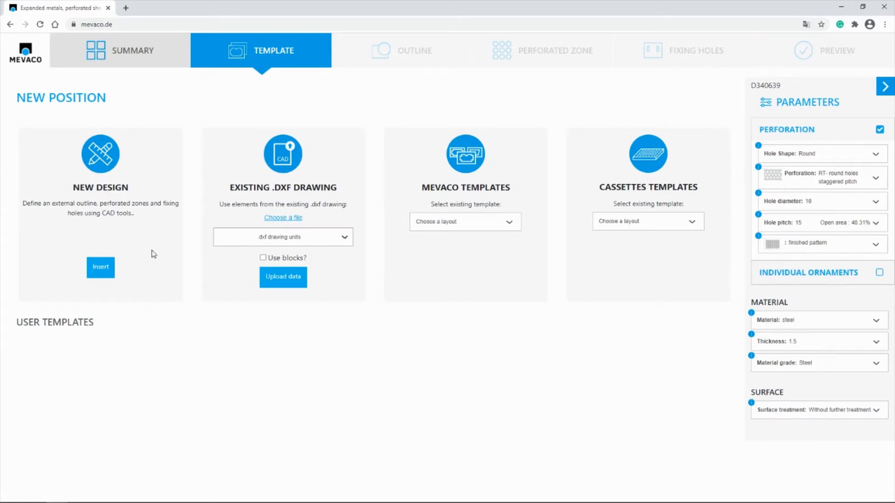
Start a new design, look at the perforated zone and fixing holes stages, and return to the outline stage
{"action": "left_click", "coordinate": [100, 274]}
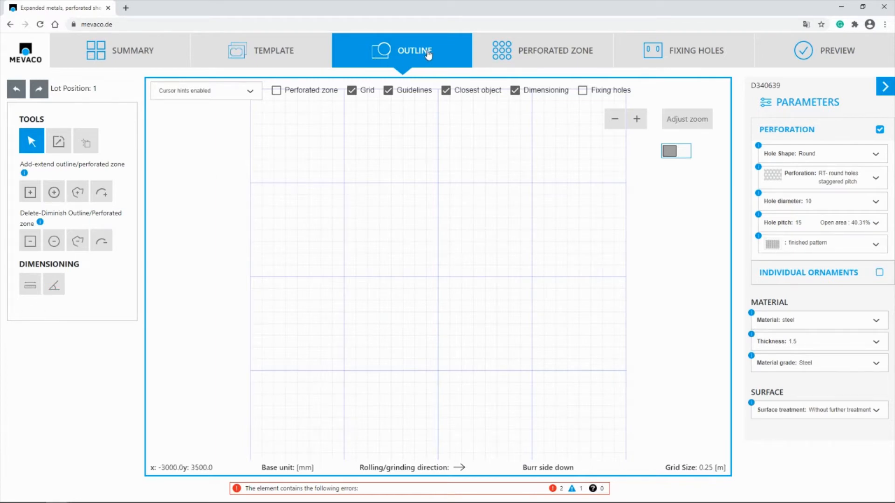
{"action": "left_click", "coordinate": [556, 55]}
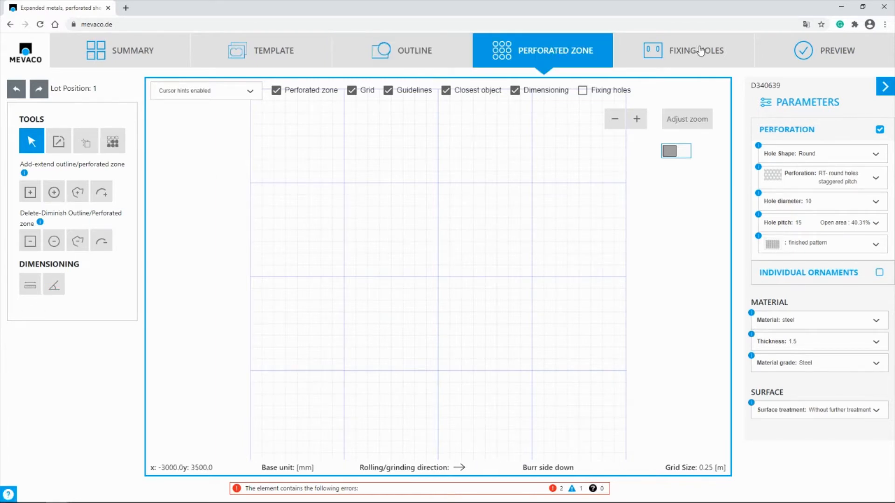
{"action": "left_click", "coordinate": [700, 52]}
{"action": "left_click", "coordinate": [423, 52]}
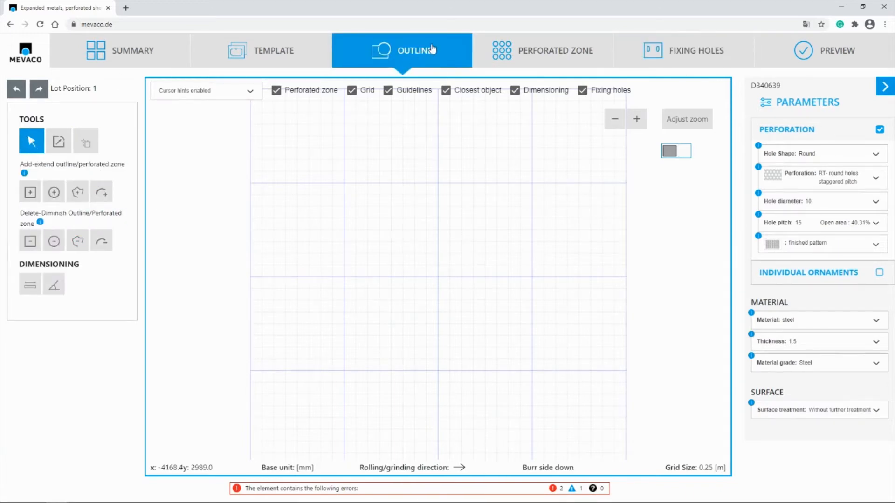
Hide the grid and draw a rectangular plate outline about 2015 mm wide and 933 mm high
{"action": "left_click", "coordinate": [352, 90]}
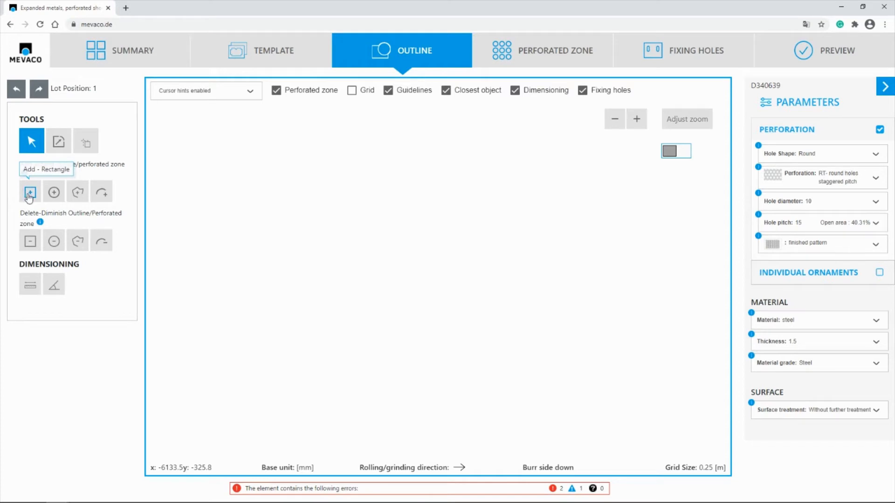
{"action": "left_click", "coordinate": [29, 198]}
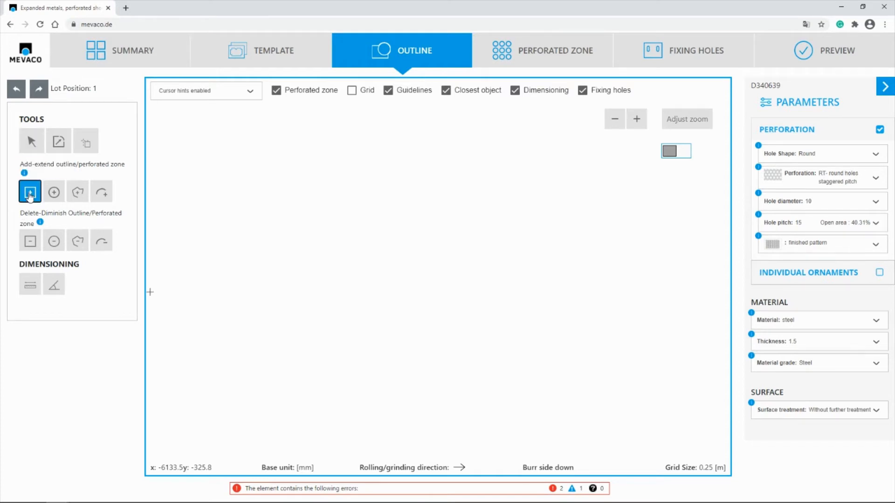
{"action": "left_click", "coordinate": [291, 212]}
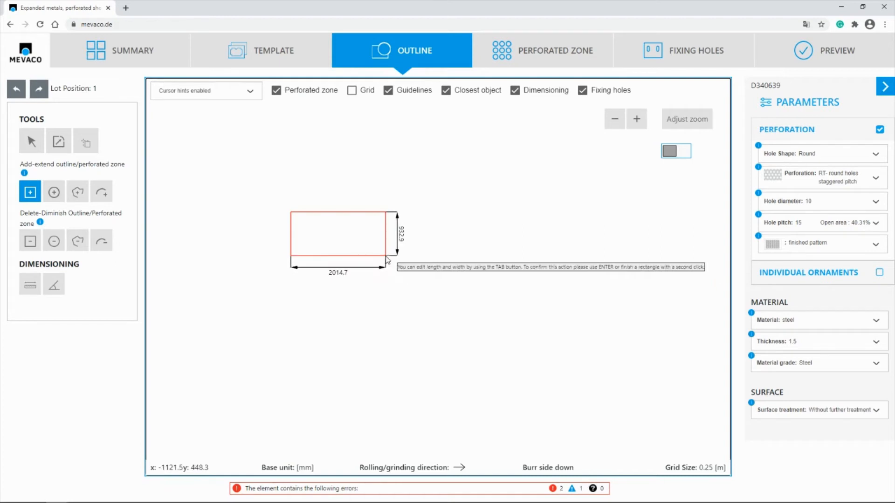
{"action": "left_click", "coordinate": [386, 258]}
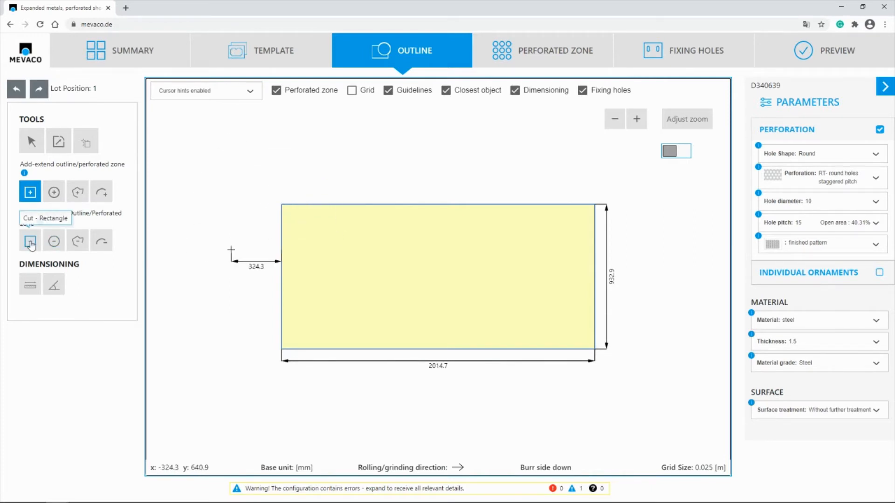
Cut rectangular notches from the plate's upper-left corner, about 300 × 380 mm, and lower-right corner, about 160 × 200 mm
{"action": "left_click", "coordinate": [29, 246]}
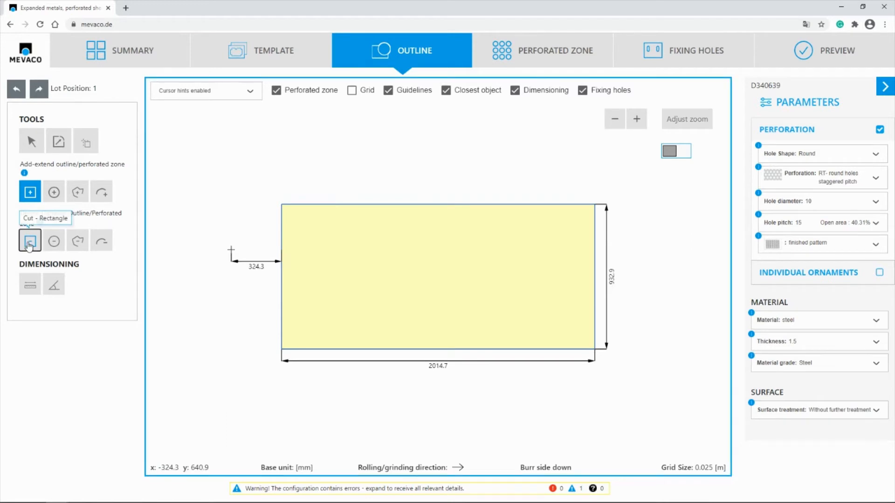
{"action": "left_click", "coordinate": [236, 163]}
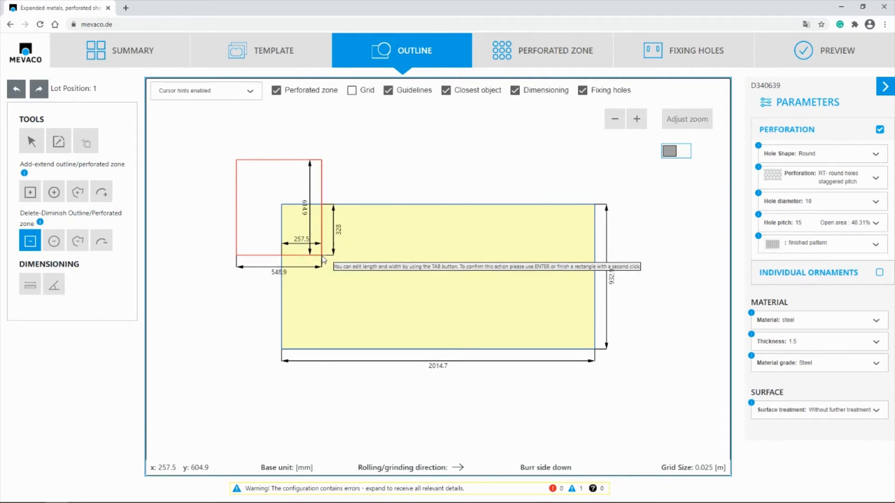
{"action": "left_click", "coordinate": [330, 264]}
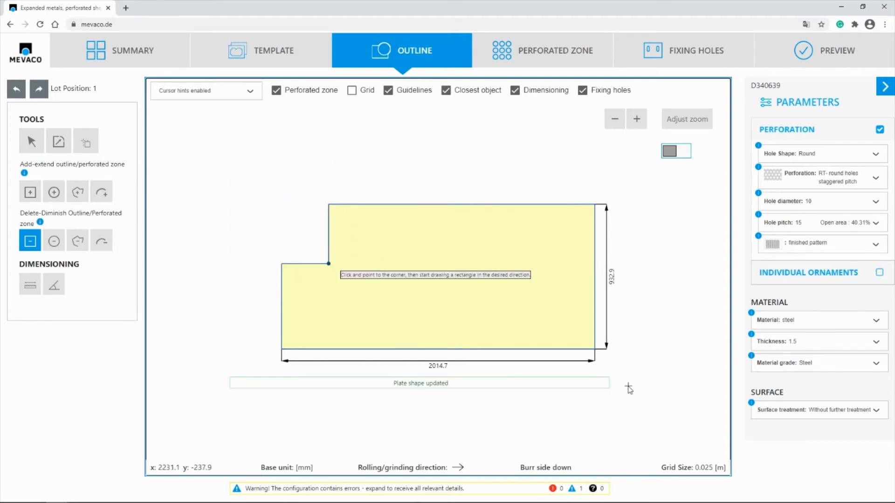
{"action": "left_click", "coordinate": [628, 386]}
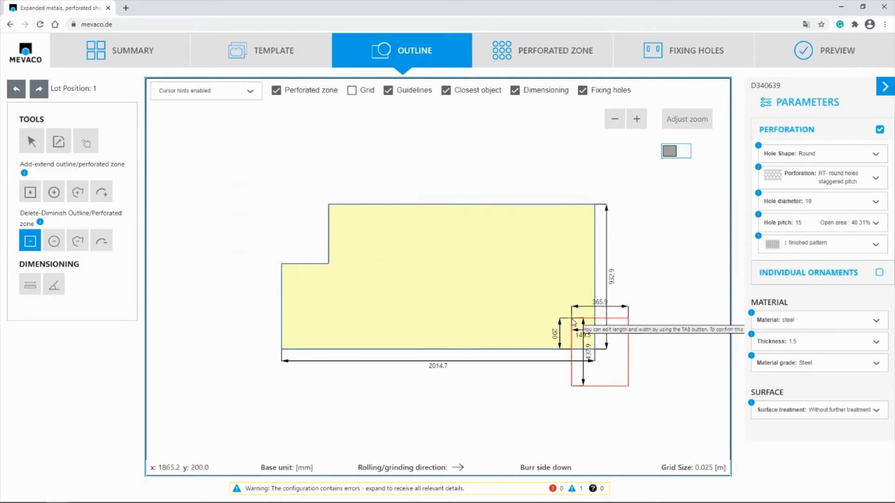
{"action": "left_click", "coordinate": [569, 319]}
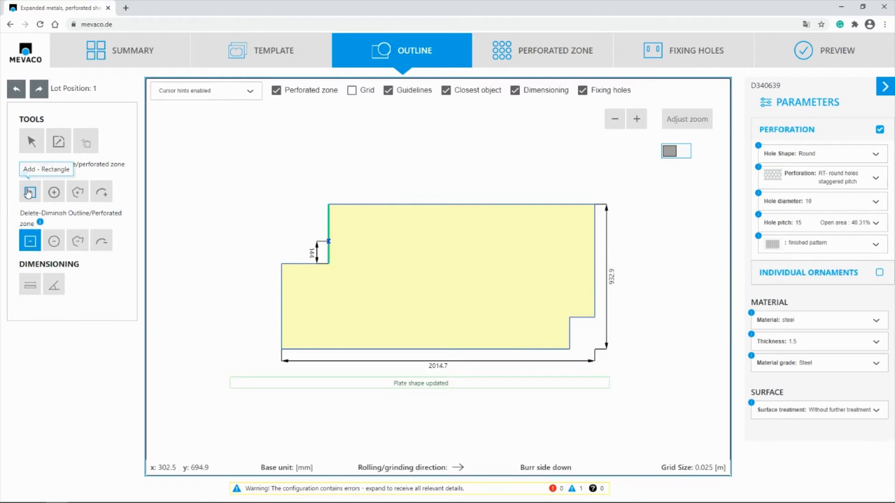
Add a rectangle to the outline over the inner corner of the upper-left notch, turning the notch into two steps
{"action": "left_click", "coordinate": [29, 193]}
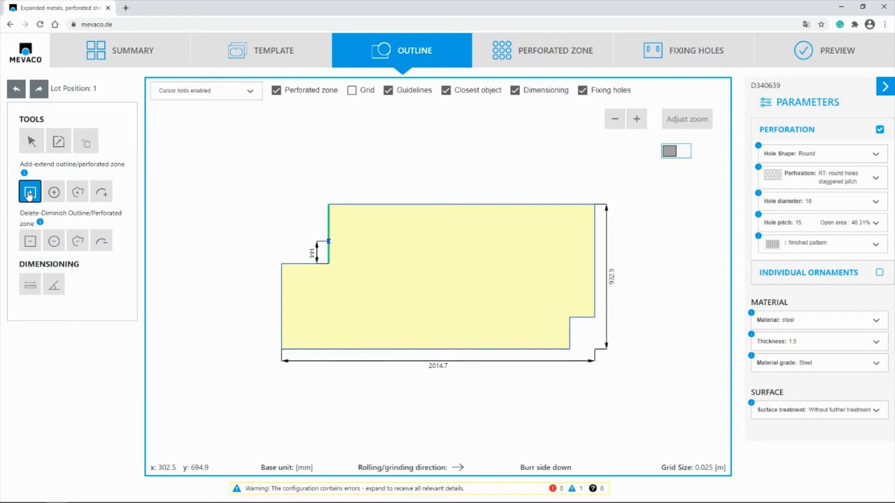
{"action": "scroll", "coordinate": [309, 249], "scroll_direction": "up", "scroll_amount": 3}
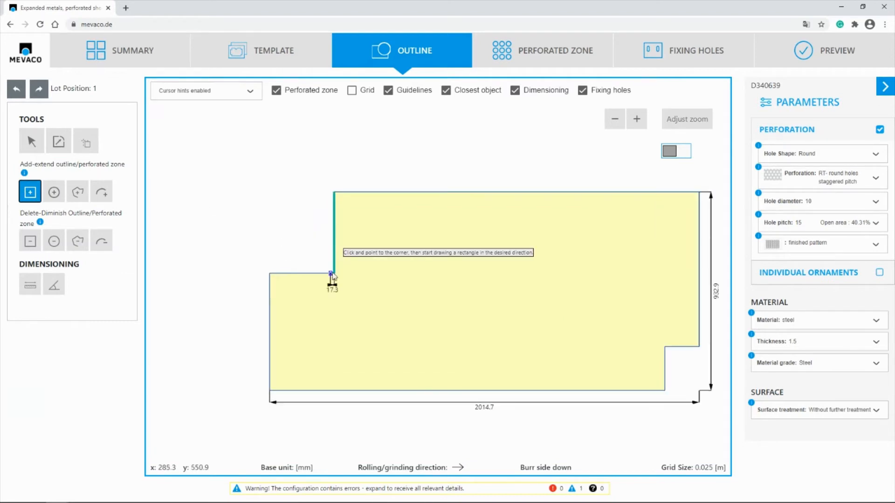
{"action": "left_click", "coordinate": [354, 306]}
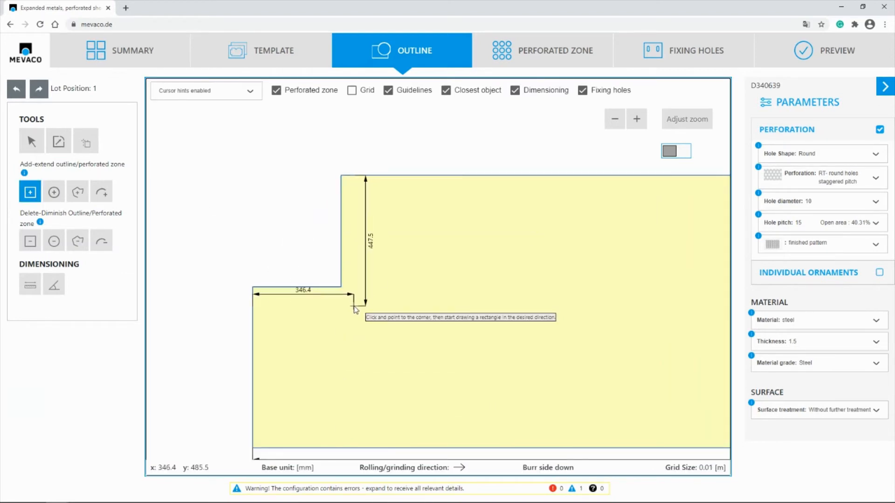
{"action": "scroll", "coordinate": [313, 249], "scroll_direction": "up", "scroll_amount": 3}
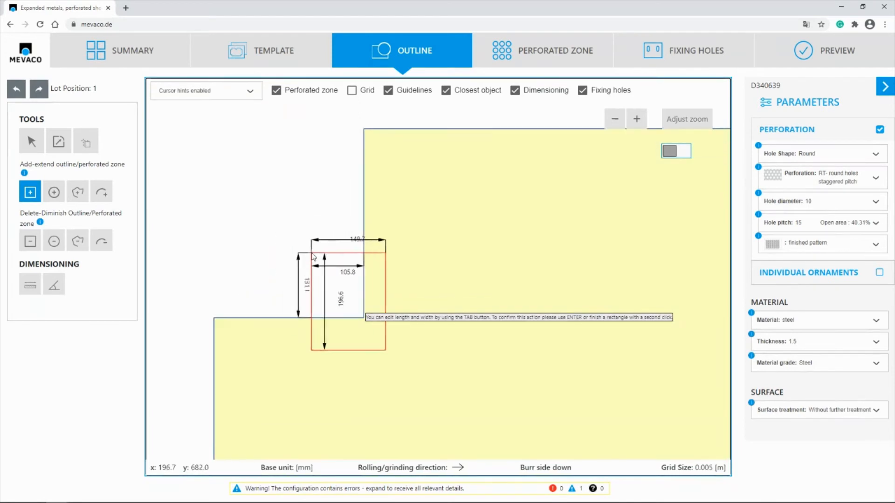
{"action": "scroll", "coordinate": [307, 254], "scroll_direction": "up", "scroll_amount": 2}
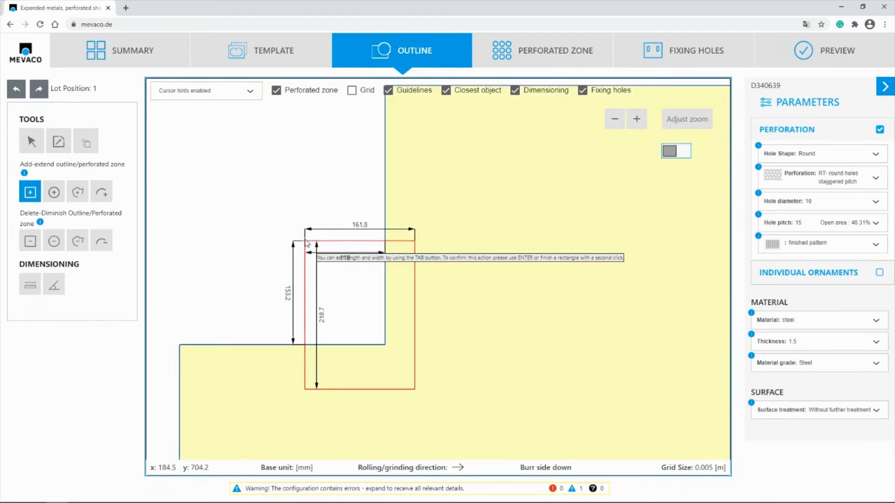
{"action": "left_click", "coordinate": [289, 234]}
{"action": "scroll", "coordinate": [255, 260], "scroll_direction": "down", "scroll_amount": 1}
{"action": "scroll", "coordinate": [256, 259], "scroll_direction": "down", "scroll_amount": 6}
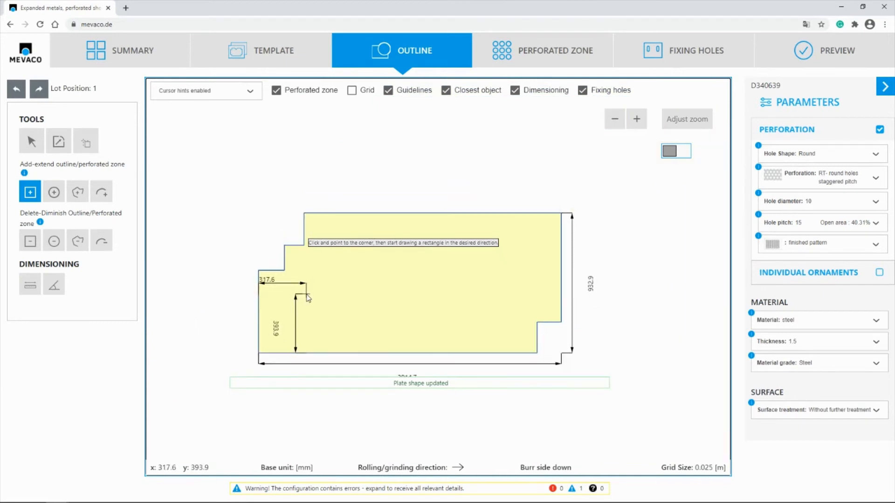
{"action": "scroll", "coordinate": [294, 260], "scroll_direction": "up", "scroll_amount": 6}
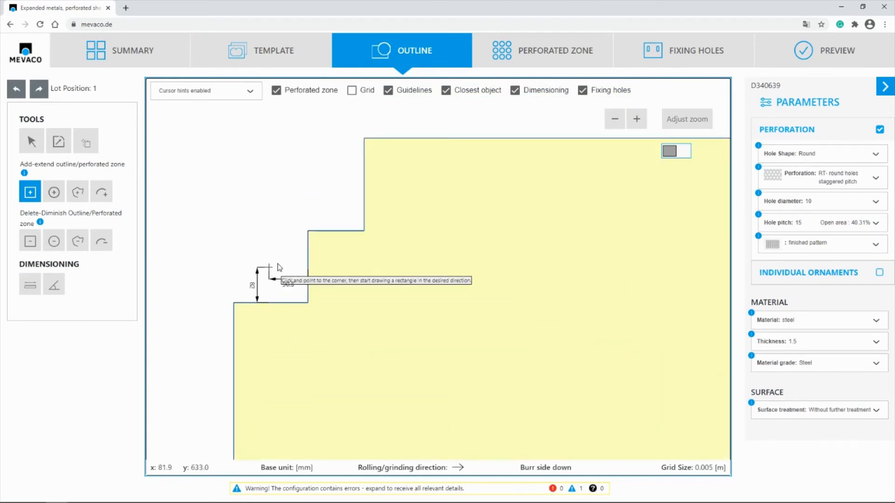
{"action": "scroll", "coordinate": [302, 244], "scroll_direction": "down", "scroll_amount": 6}
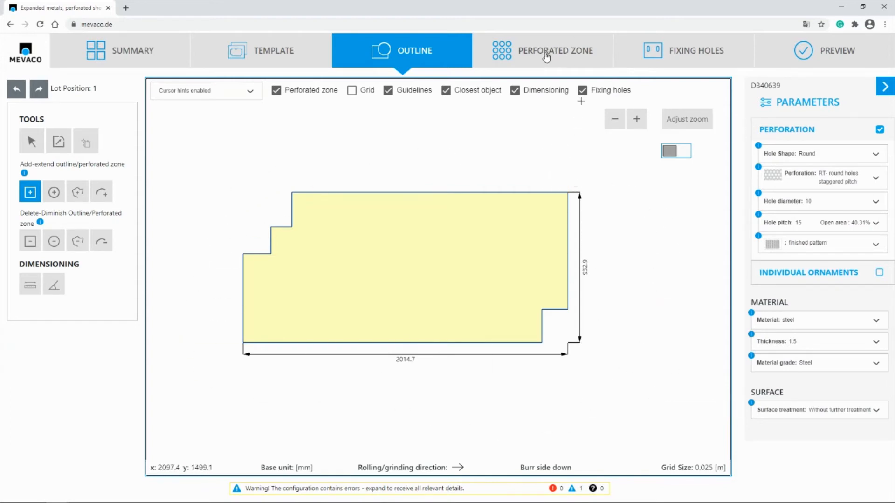
Create the plate's perforated zone with a border margin of 30 mm
{"action": "left_click", "coordinate": [546, 57]}
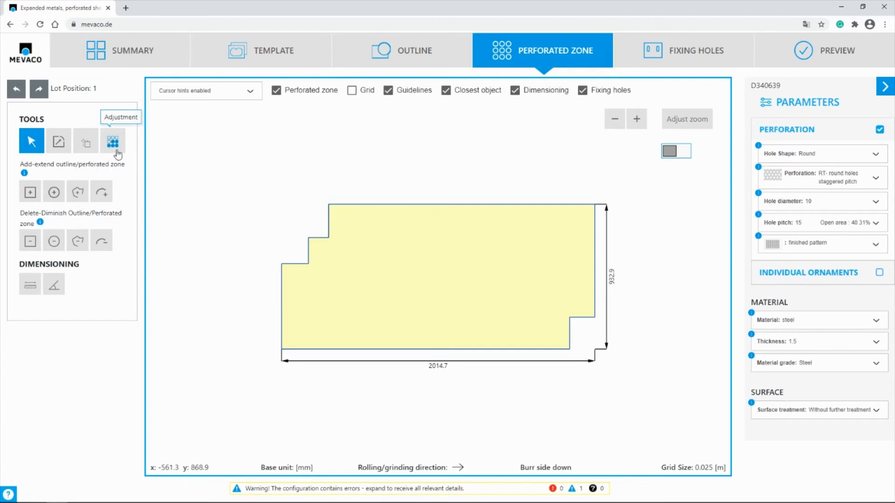
{"action": "left_click", "coordinate": [113, 150]}
{"action": "left_click_drag", "start_coordinate": [80, 203], "coordinate": [64, 203]}
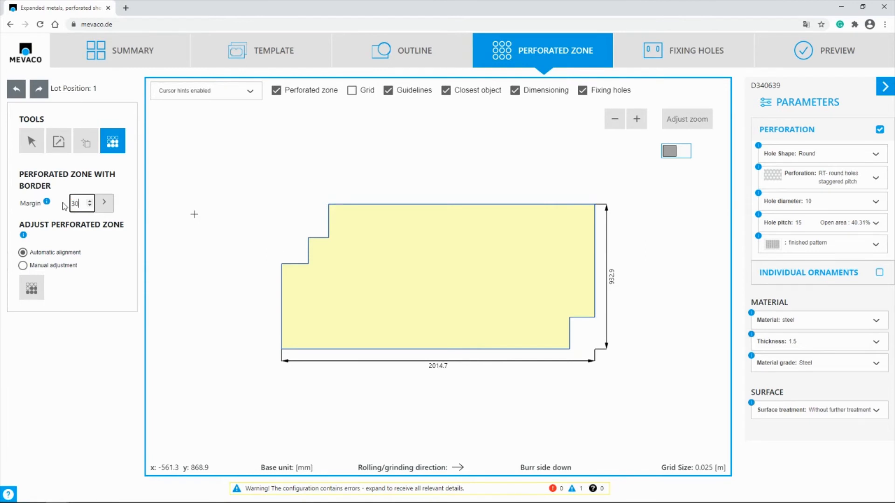
{"action": "left_click", "coordinate": [105, 205]}
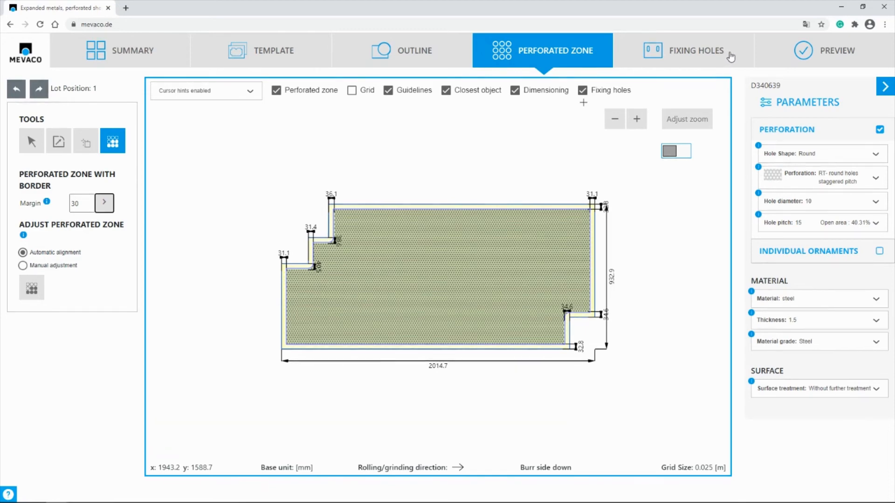
Go past the fixing holes stage and examine the perforated plate in the preview, close up and rotated in 3D, restoring the full front view
{"action": "left_click", "coordinate": [730, 57]}
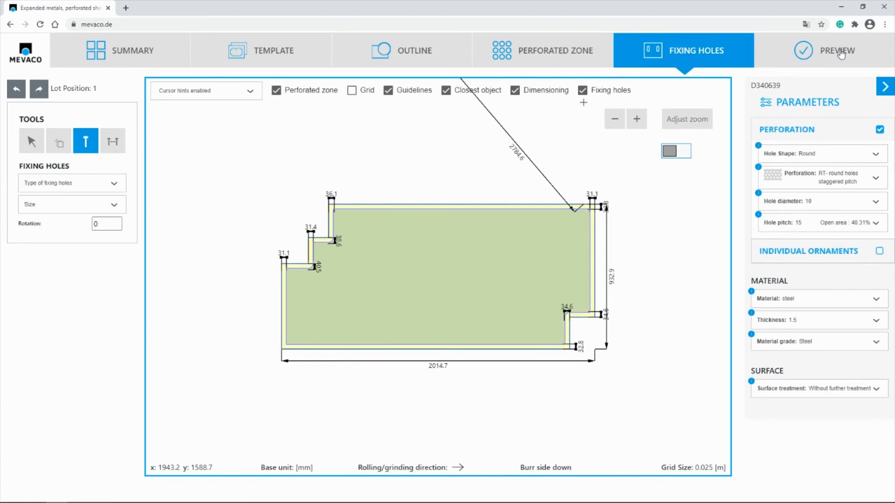
{"action": "left_click", "coordinate": [846, 55]}
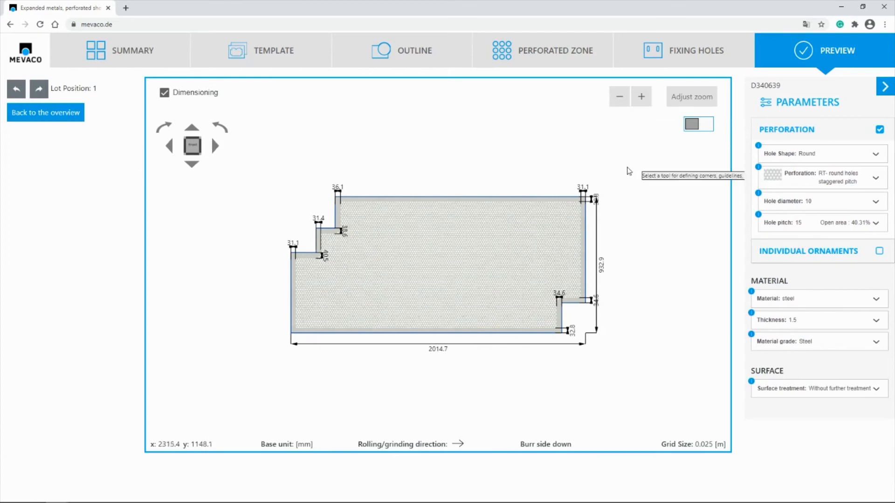
{"action": "scroll", "coordinate": [576, 242], "scroll_direction": "up", "scroll_amount": 2}
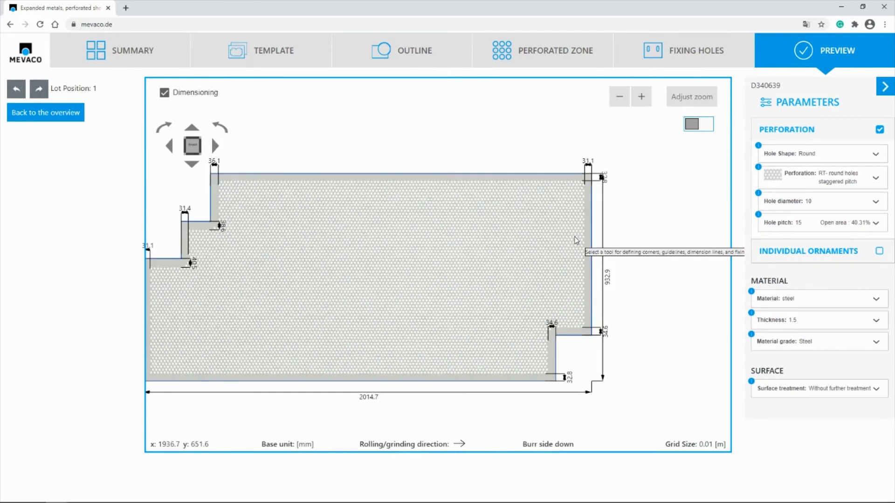
{"action": "scroll", "coordinate": [576, 241], "scroll_direction": "down", "scroll_amount": 1}
{"action": "left_click", "coordinate": [699, 96]}
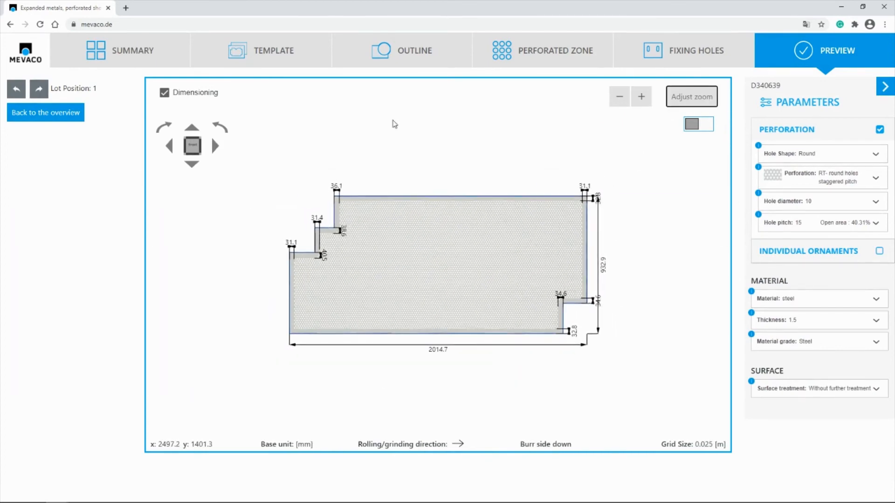
{"action": "left_click", "coordinate": [215, 148]}
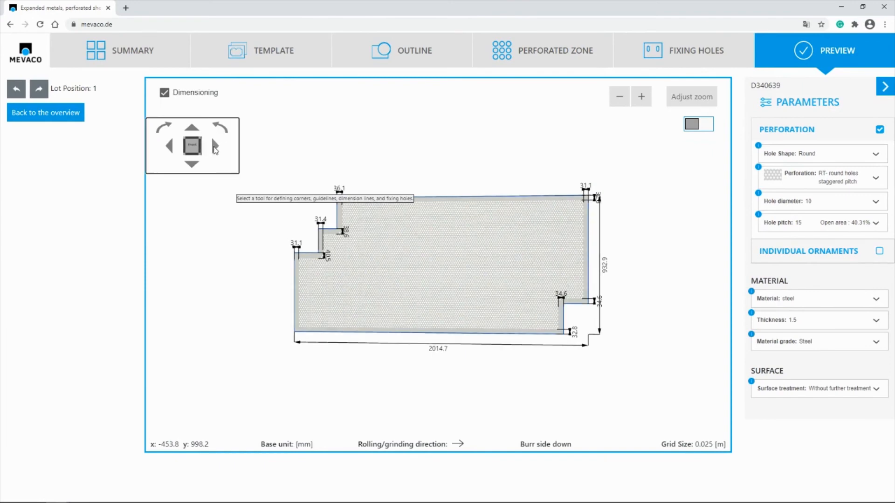
{"action": "left_click", "coordinate": [213, 149]}
{"action": "left_click", "coordinate": [214, 149]}
{"action": "left_click", "coordinate": [213, 149]}
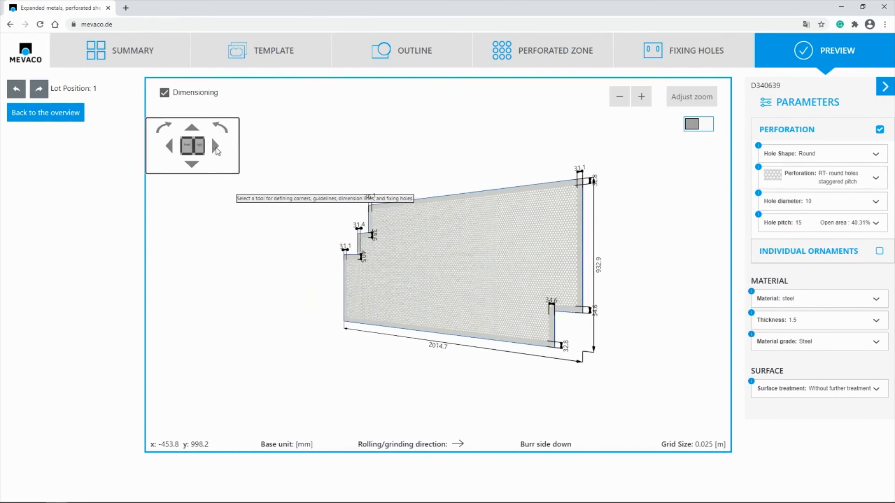
{"action": "left_click", "coordinate": [704, 101]}
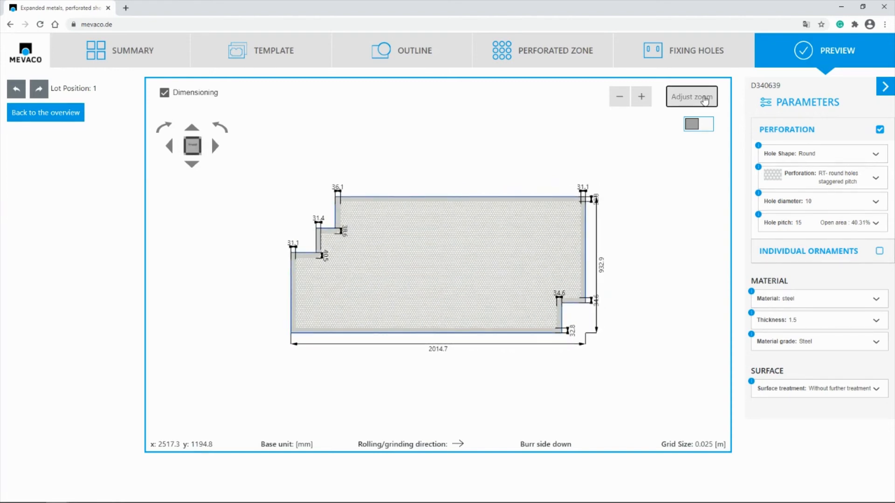
Set the plate position's quantity to 10 in the summary and calculate the configuration
{"action": "left_click", "coordinate": [133, 55]}
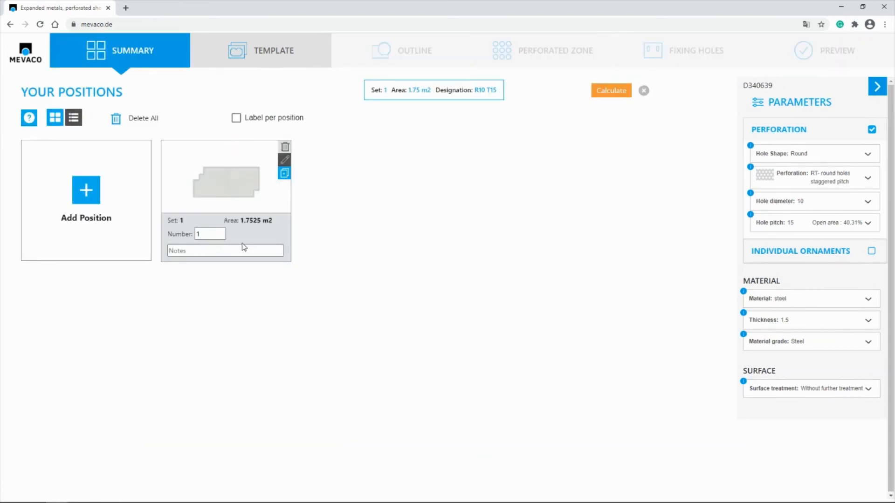
{"action": "left_click", "coordinate": [204, 235]}
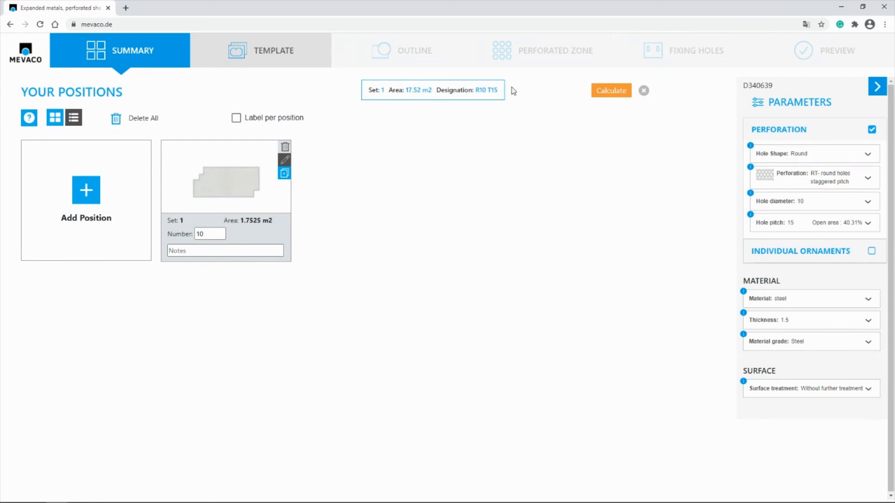
{"action": "left_click", "coordinate": [615, 95]}
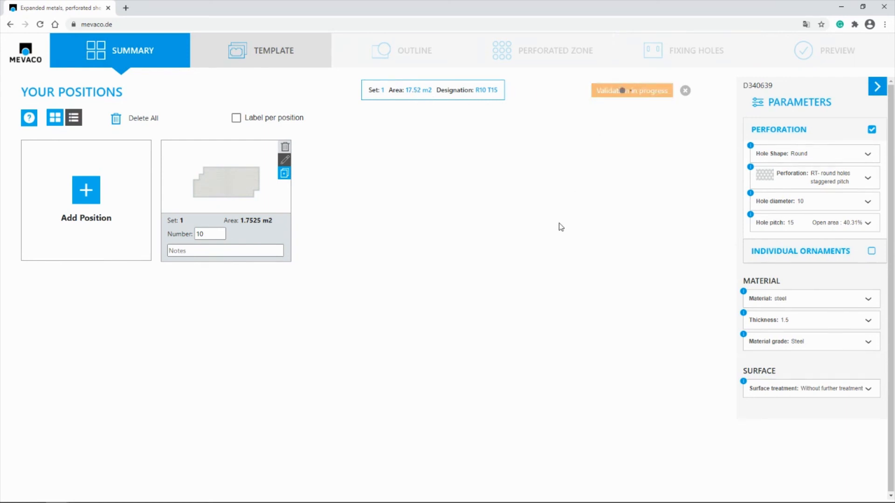